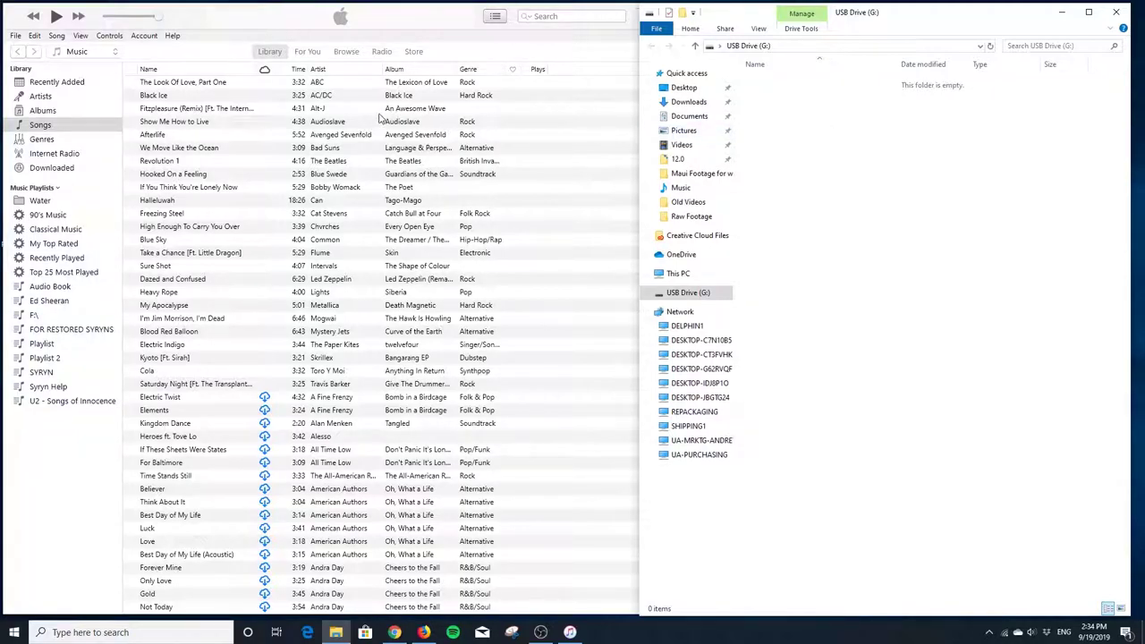
Copy "Black Ice" to USB Drive (G:), and "Fitzpleasure (Remix)", "Show Me How to Live" and "Revolution 1" as a second batch.
click(273, 96)
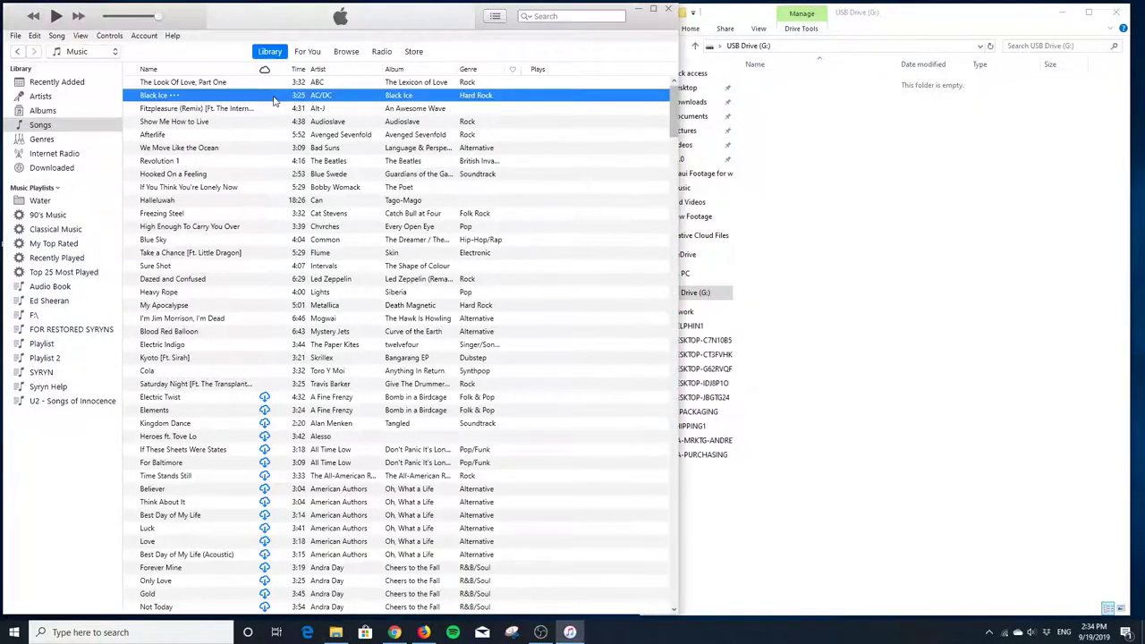
drag(242, 98, 815, 130)
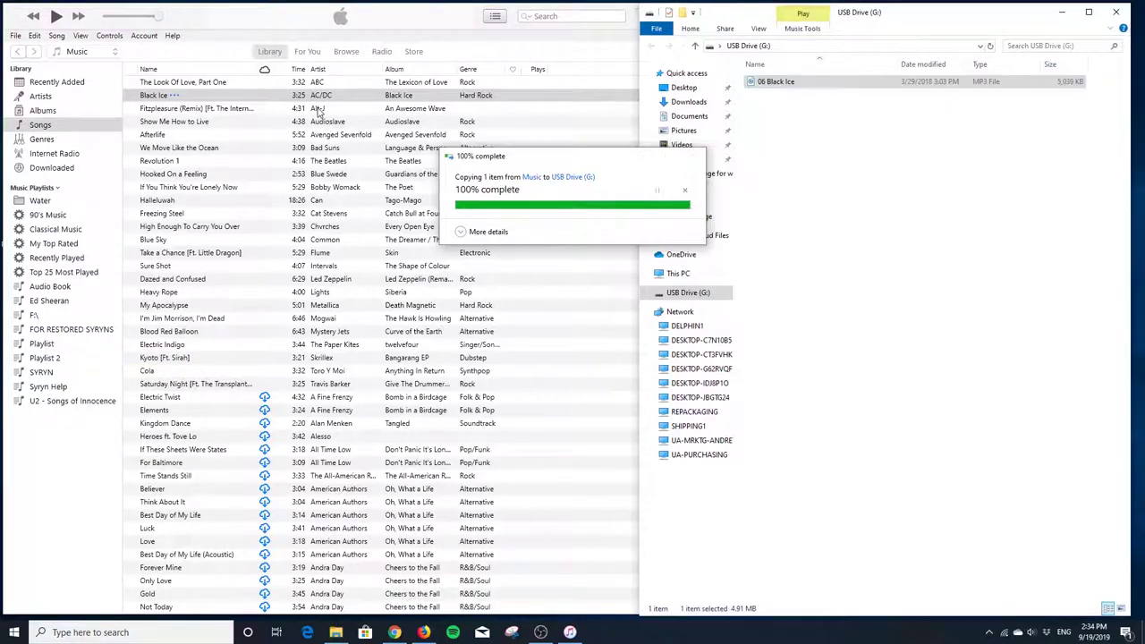
click(319, 111)
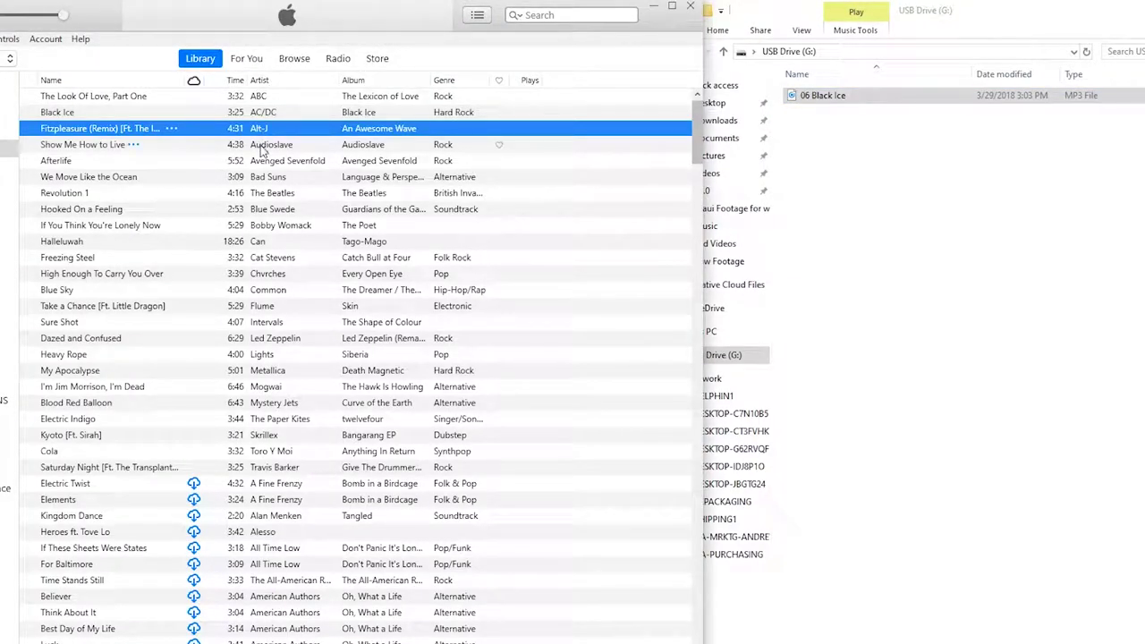
shift+click(262, 148)
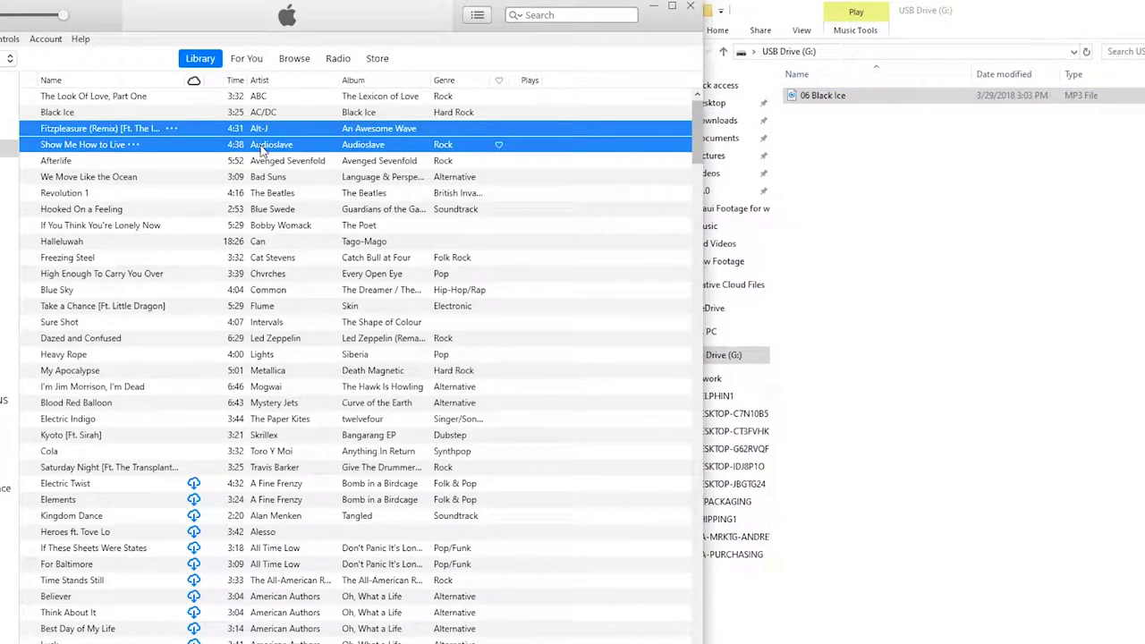
ctrl+click(260, 196)
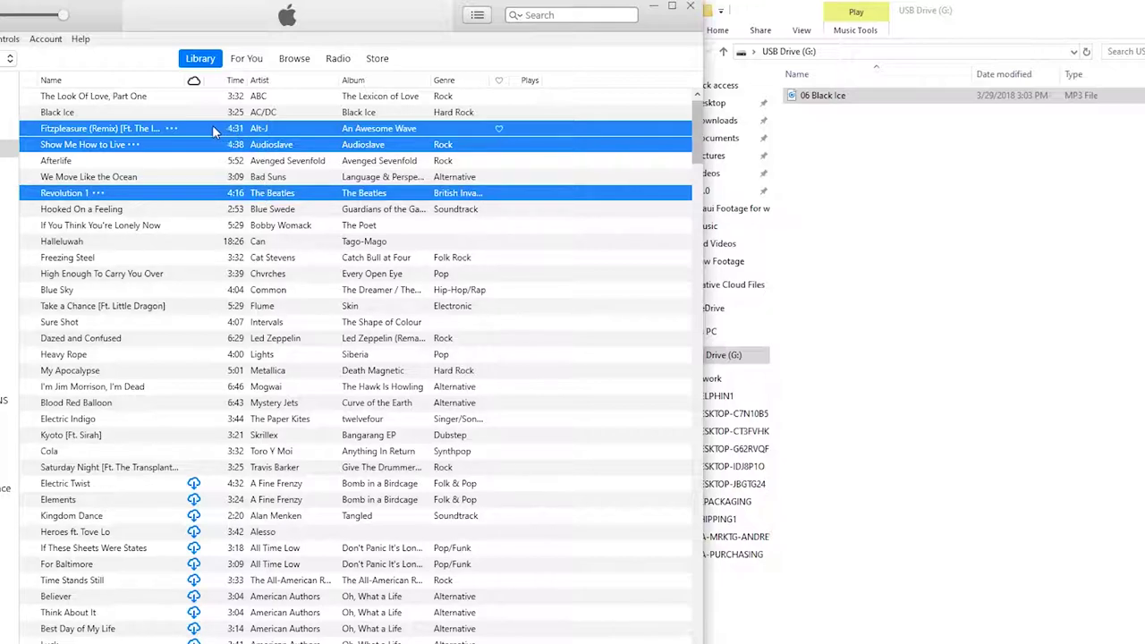
drag(143, 128, 865, 170)
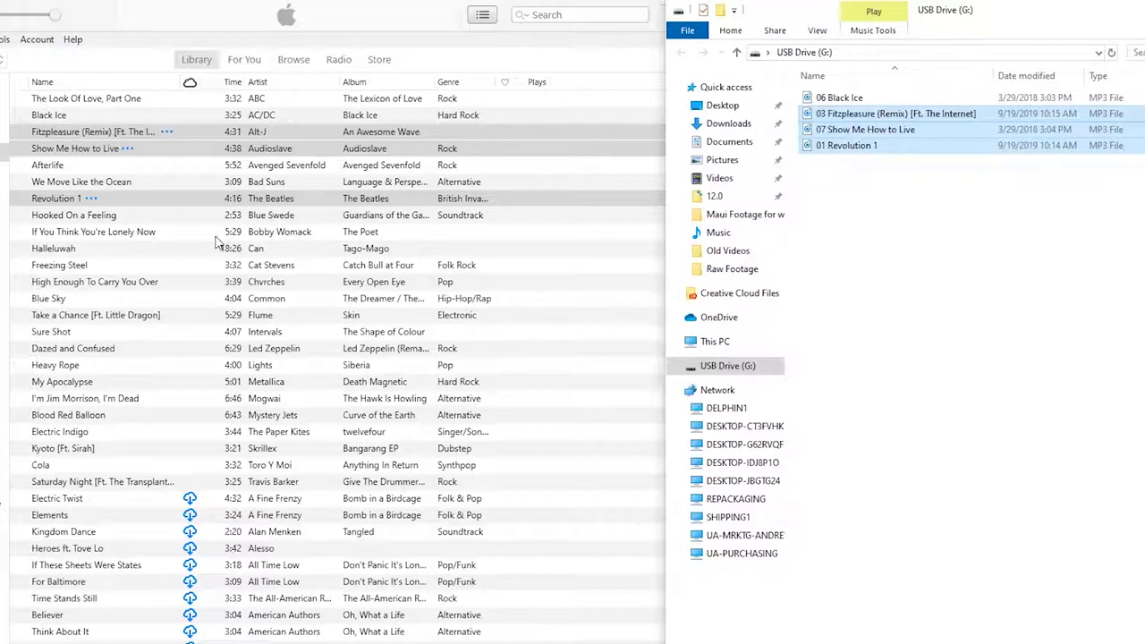
Copy the five consecutive songs from "Freezing Steel" through "Sure Shot" to USB Drive (G:).
click(202, 265)
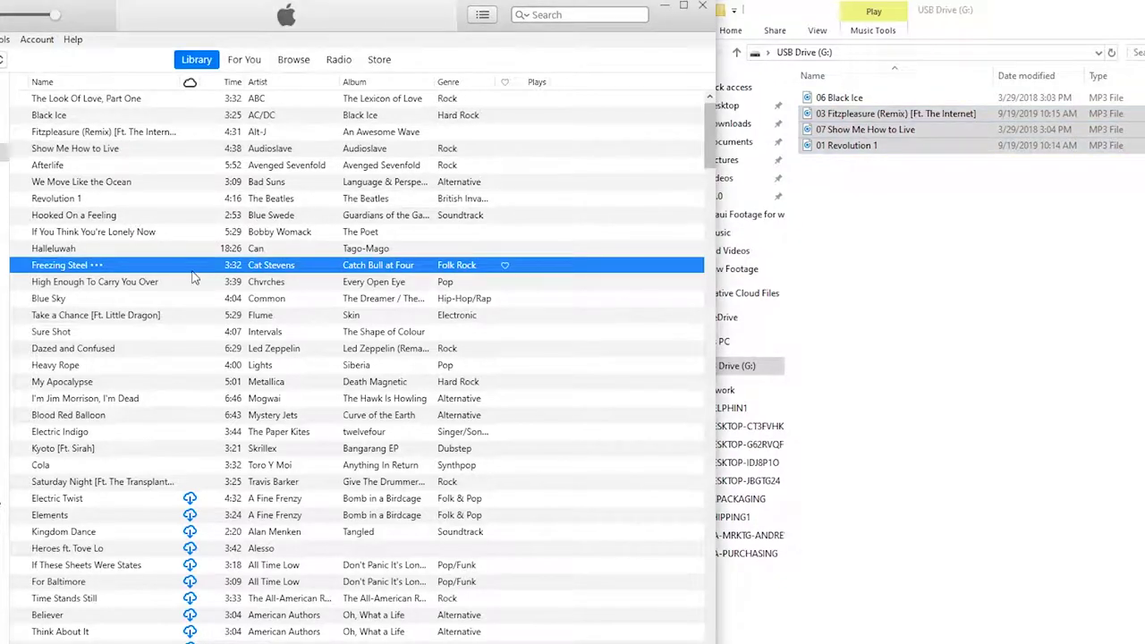
shift+click(199, 332)
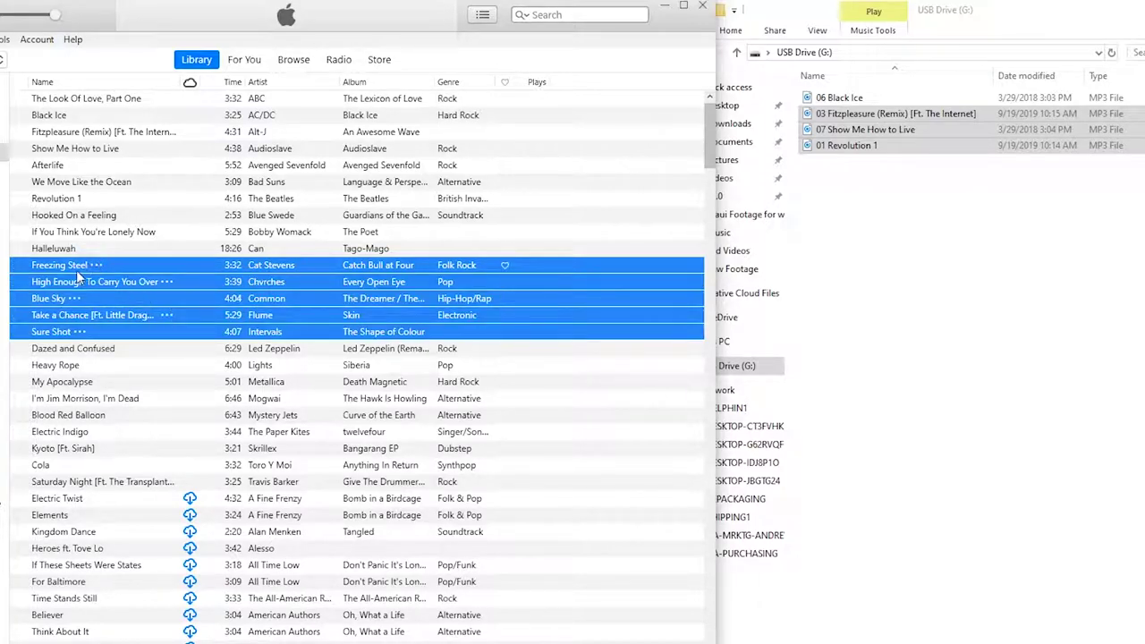
drag(61, 275, 875, 236)
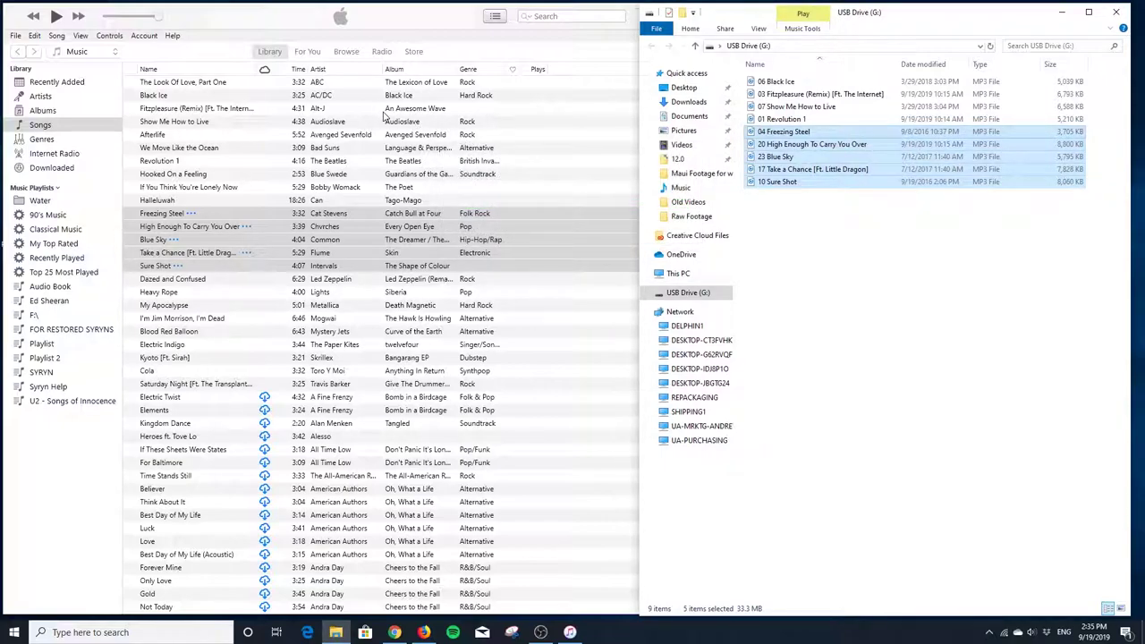
Add the Kind column to the library's song list.
click(283, 330)
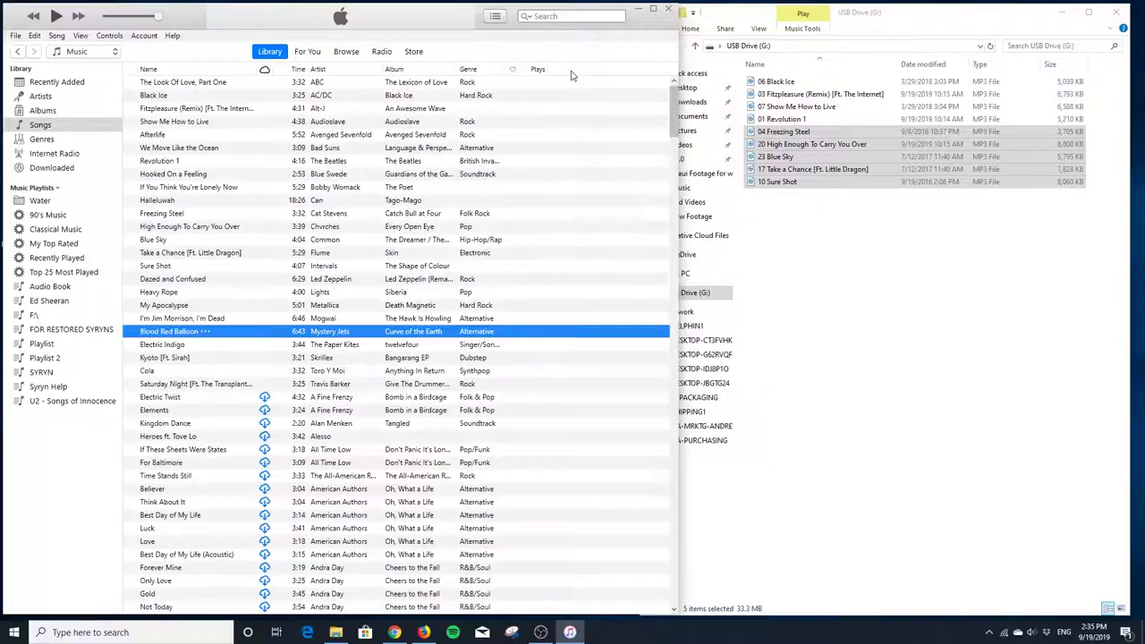
right_click(651, 95)
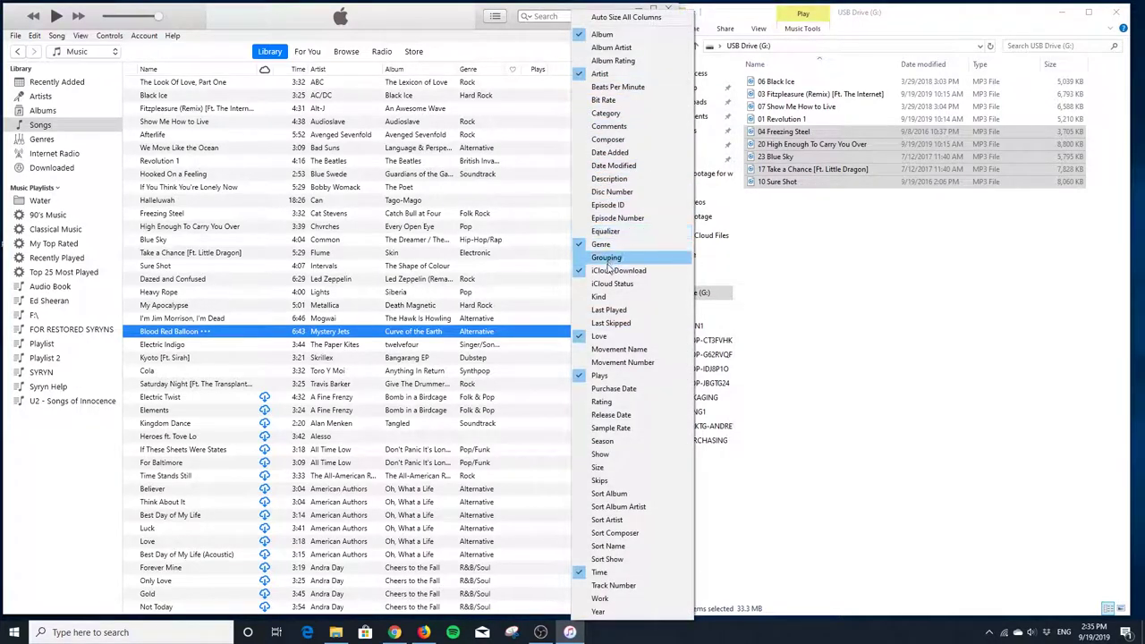
click(606, 297)
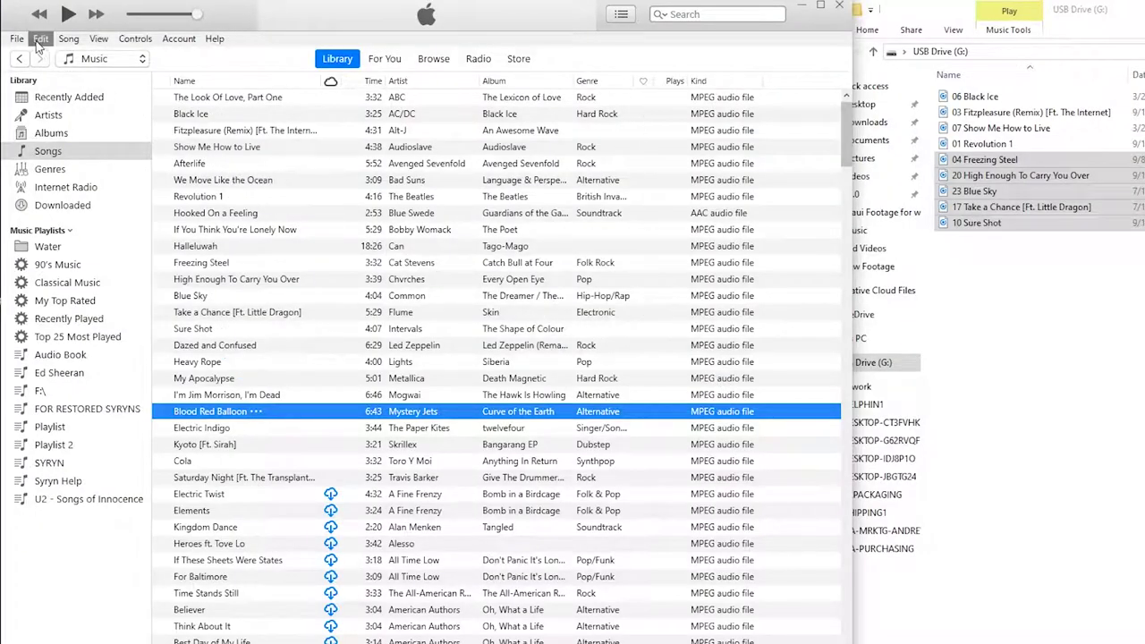
Set the CD import settings in the general preferences to use the MP3 Encoder.
click(39, 40)
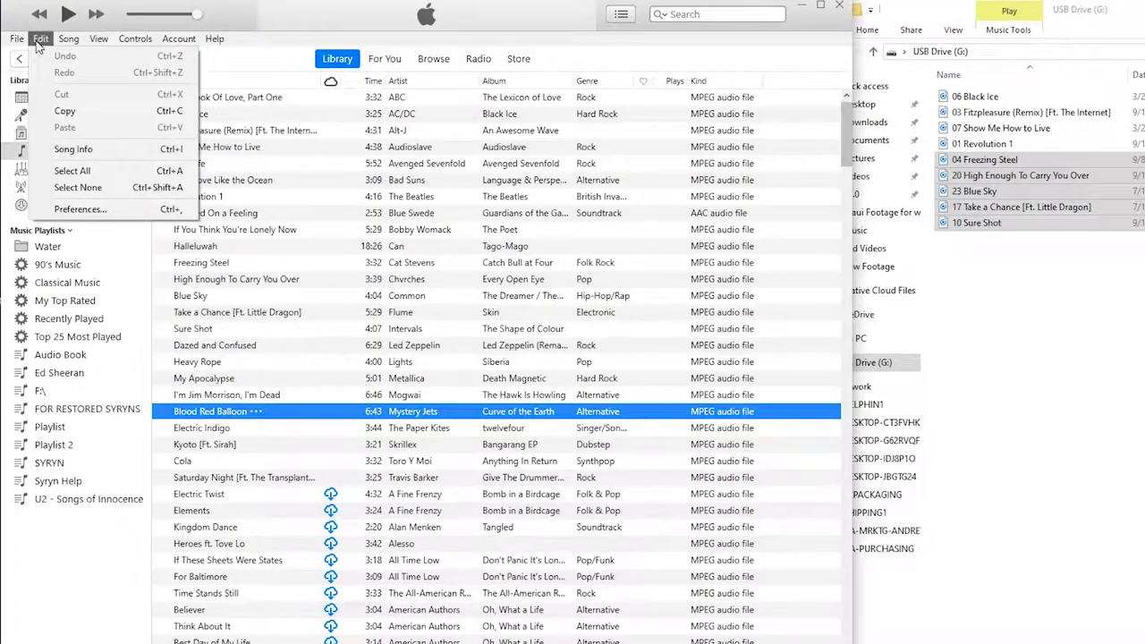
click(69, 211)
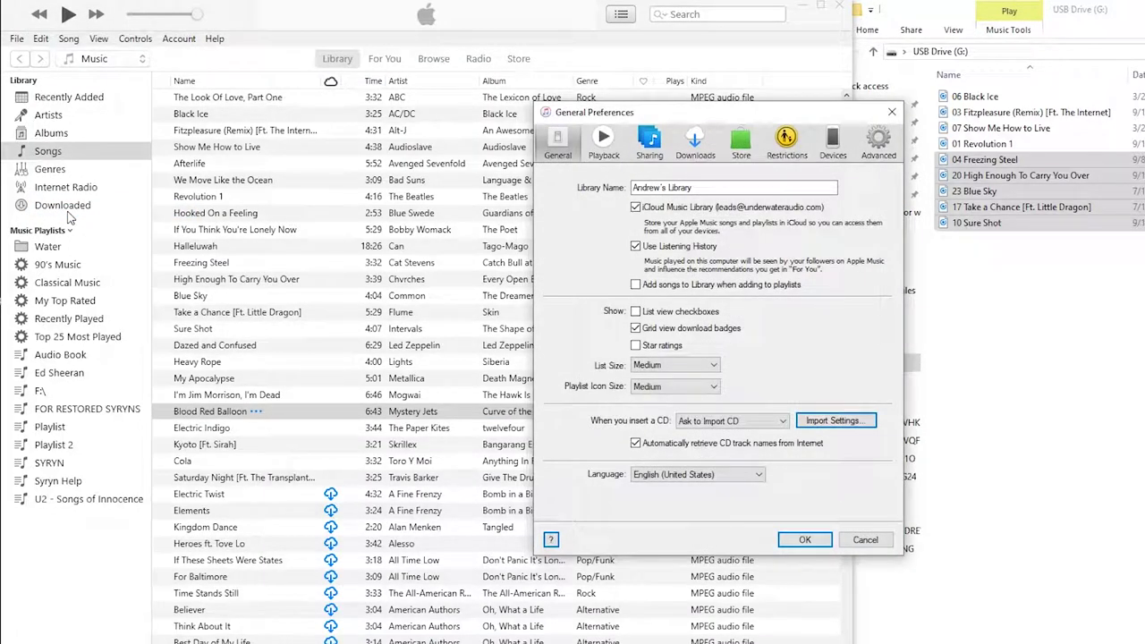
click(832, 424)
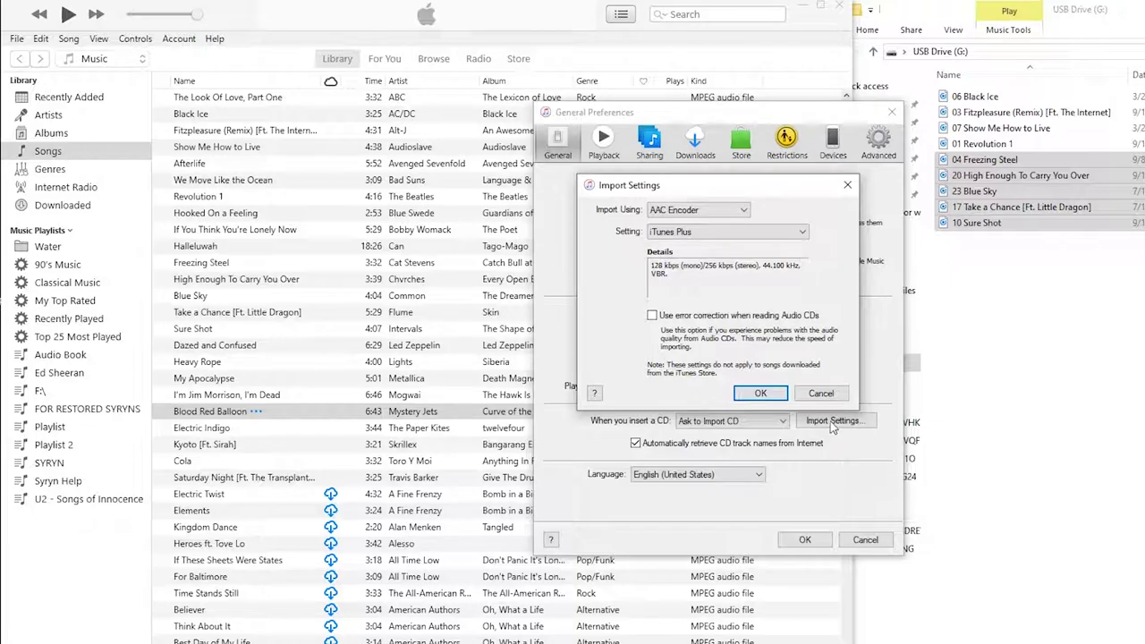
click(744, 213)
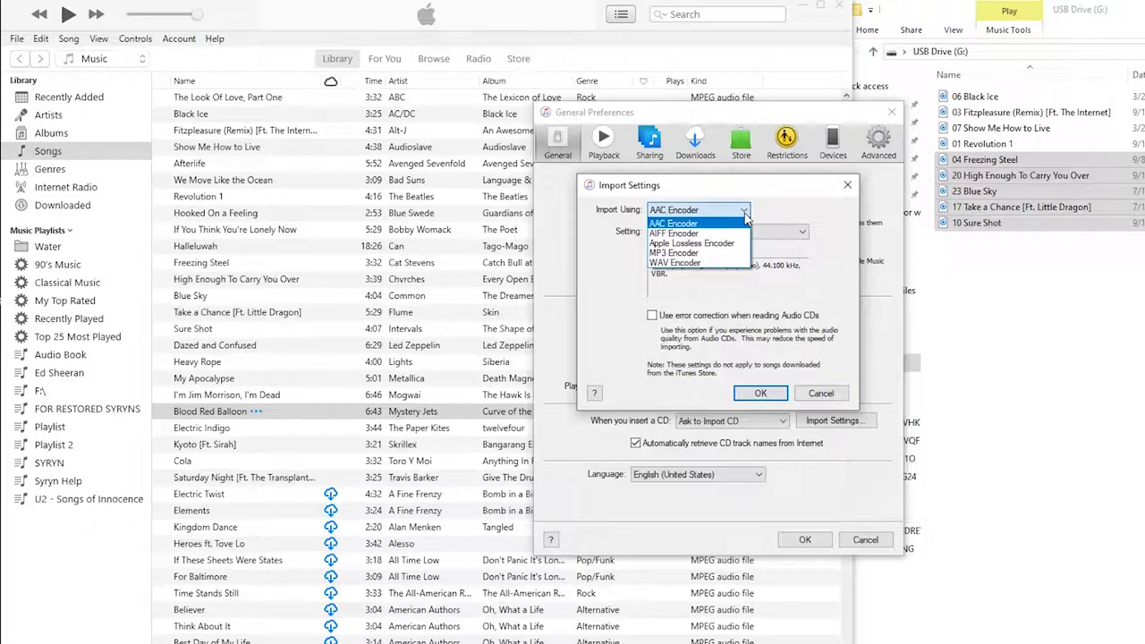
click(709, 254)
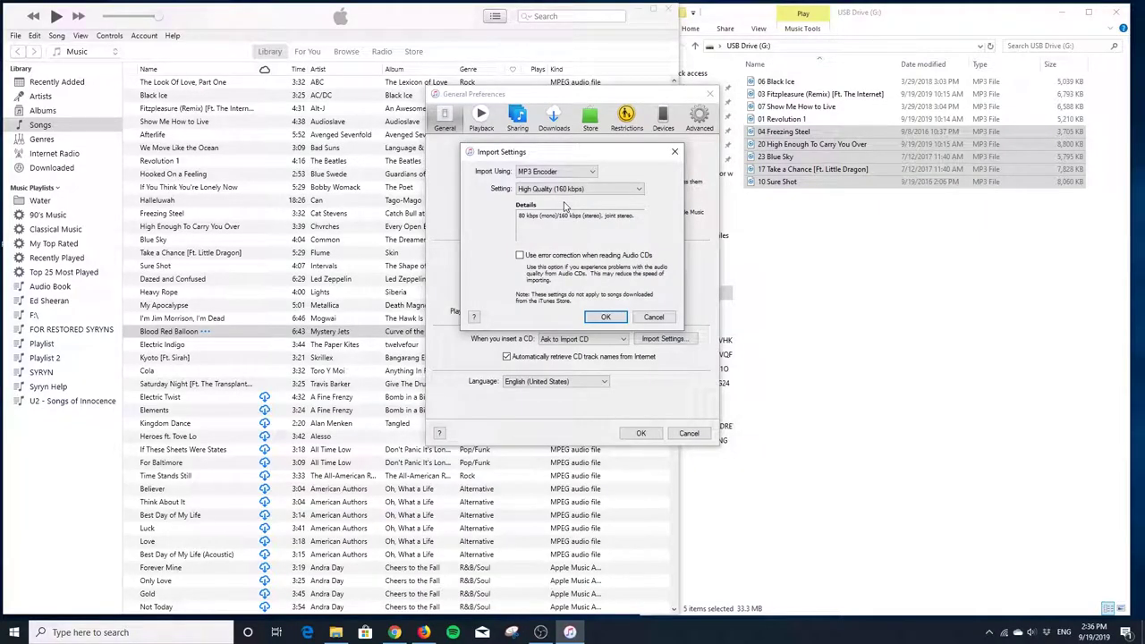
click(605, 316)
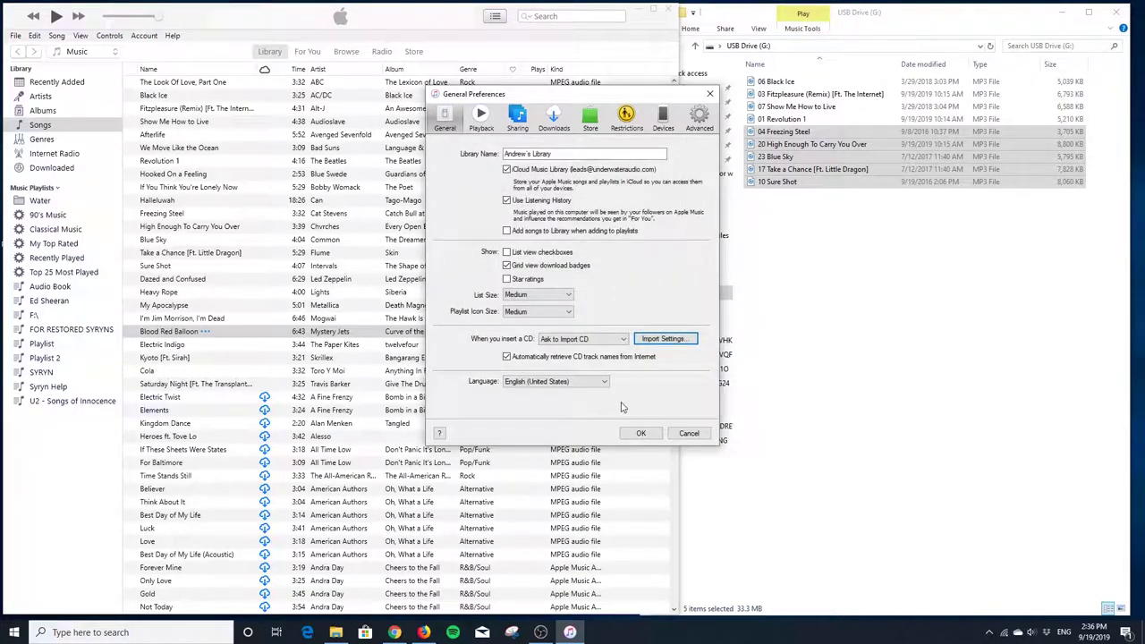
click(638, 435)
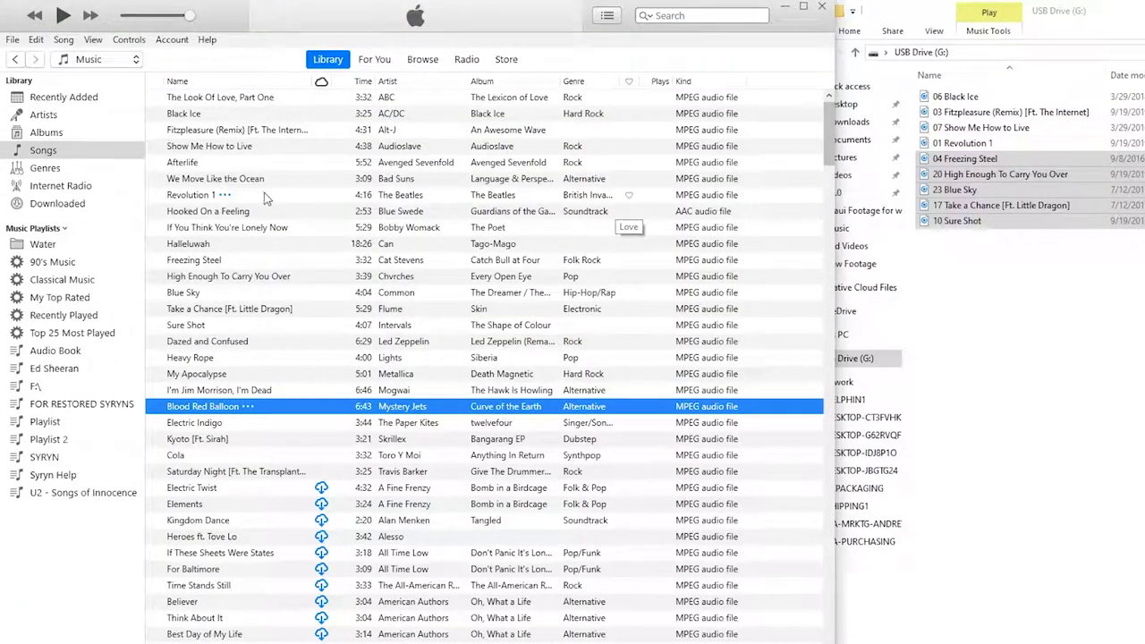
Create an MP3 version of the AAC song "Hooked On a Feeling" by Blue Swede.
click(684, 211)
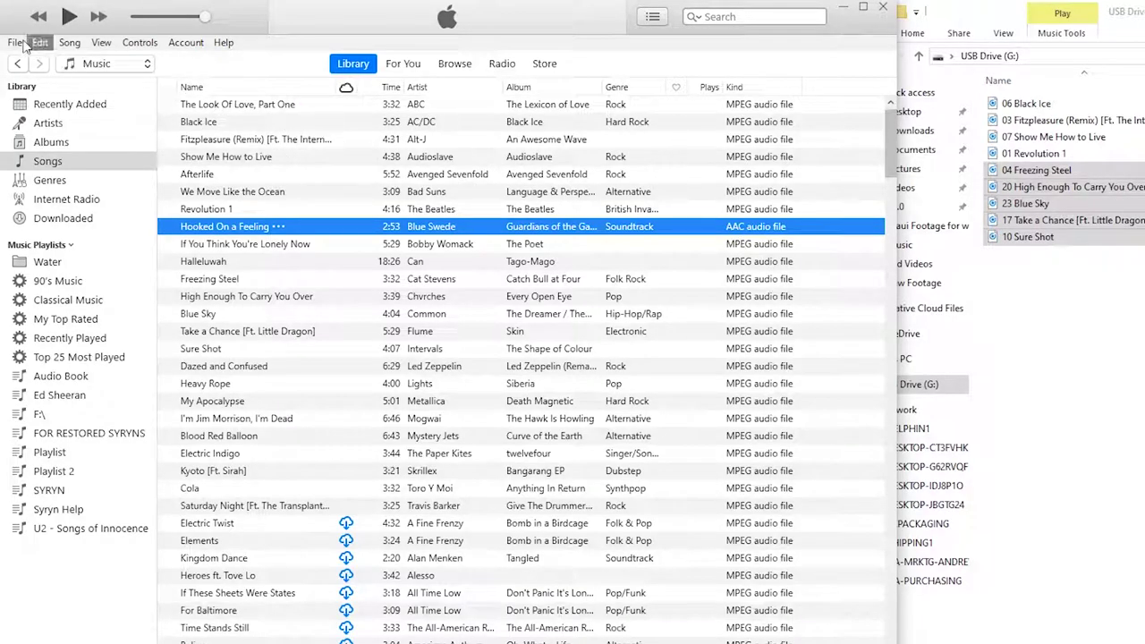
click(15, 36)
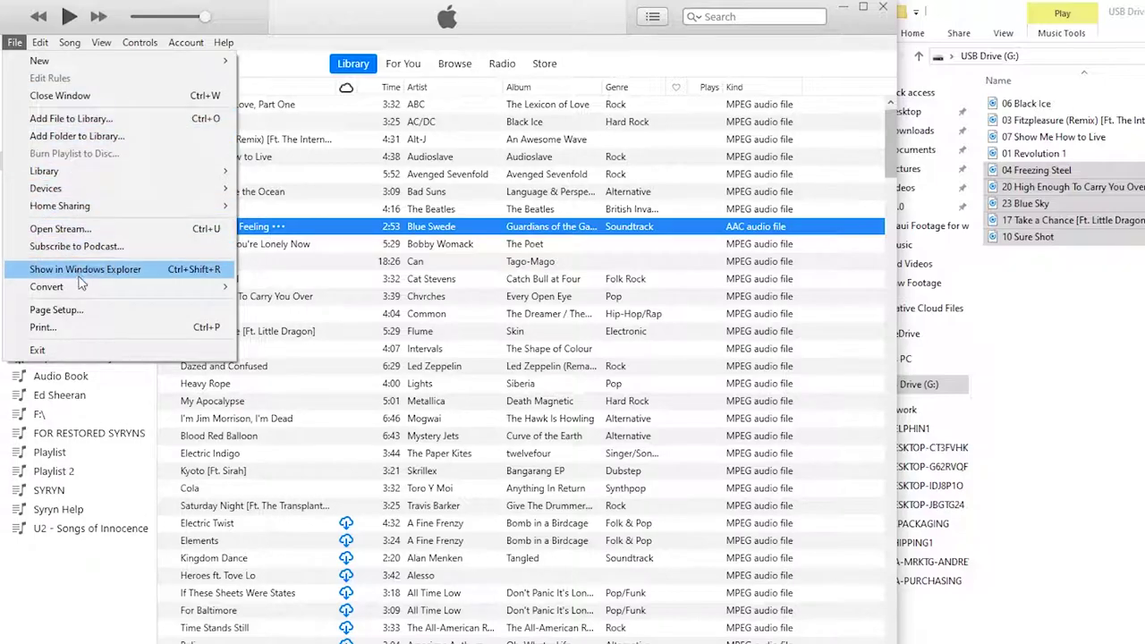
mouse_move(80, 287)
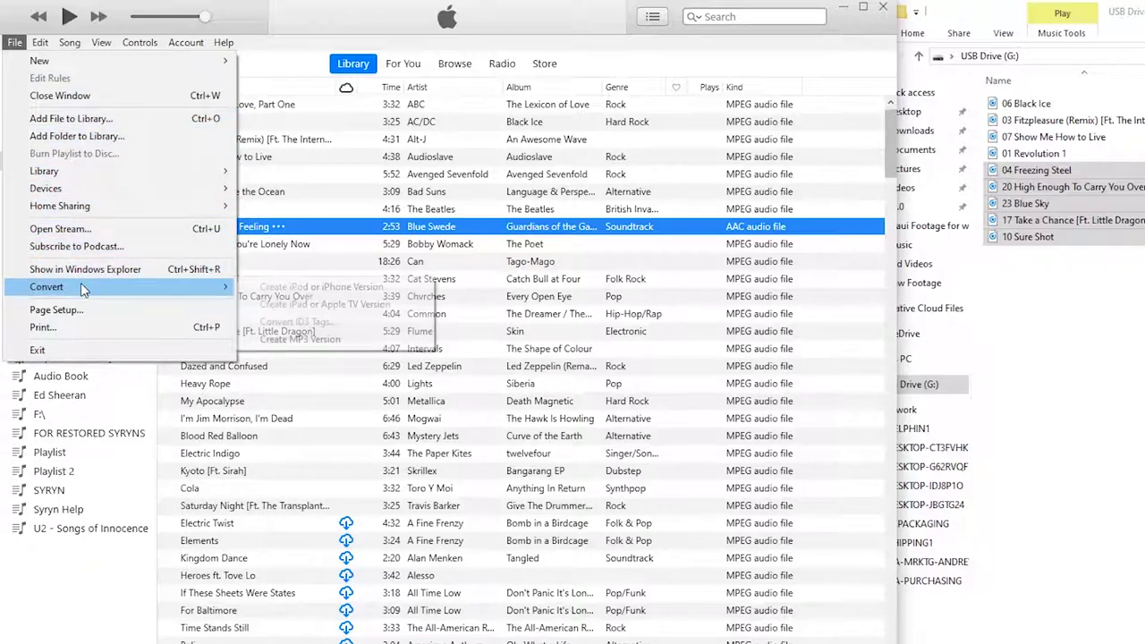
click(338, 341)
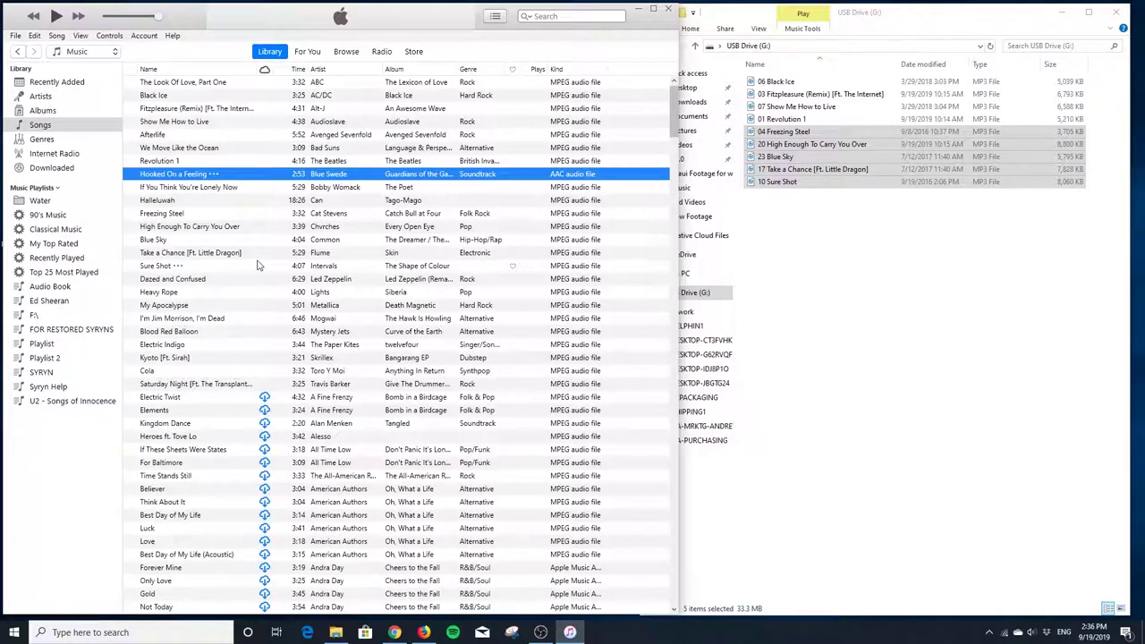
Show the library by albums and open the track list of the compilation "Guardians of the Galaxy: Awesome Mix".
click(49, 110)
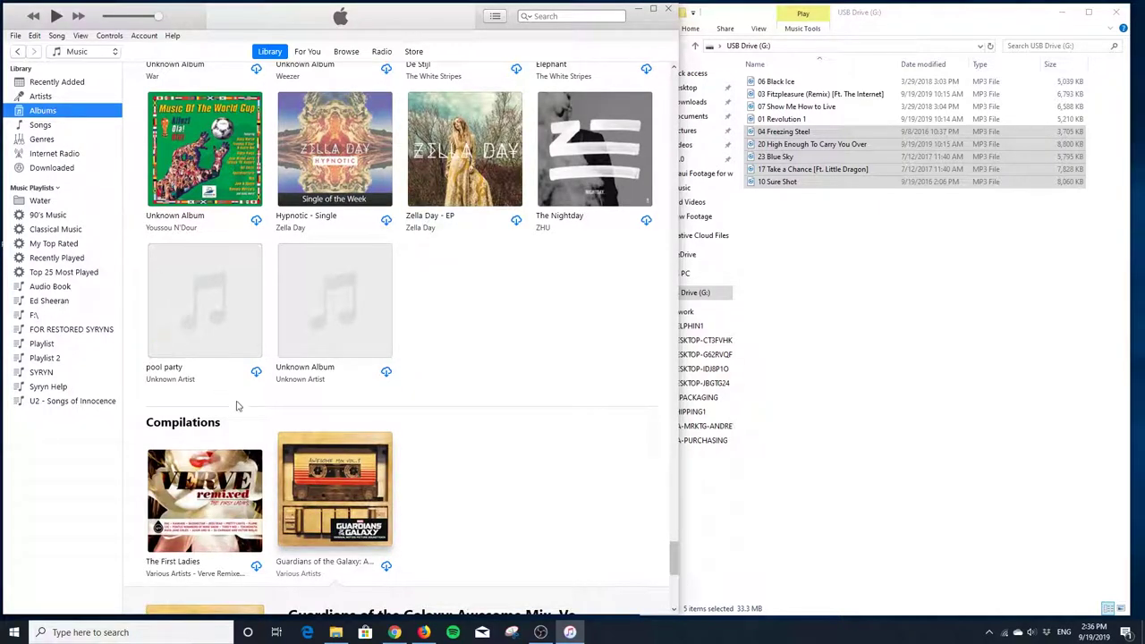
click(302, 477)
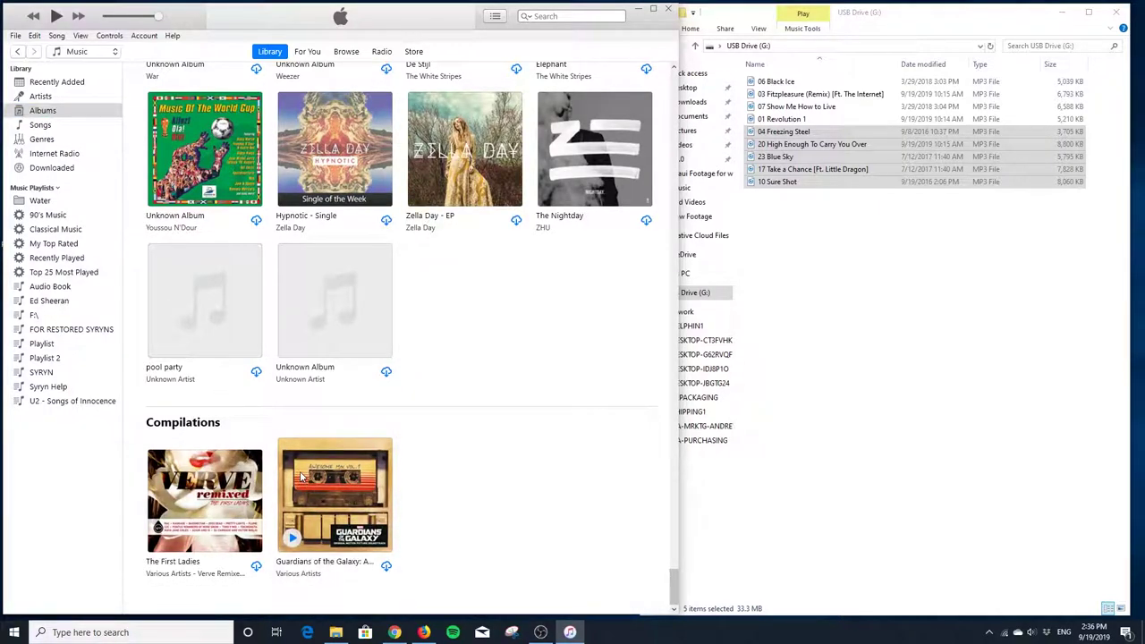
click(327, 460)
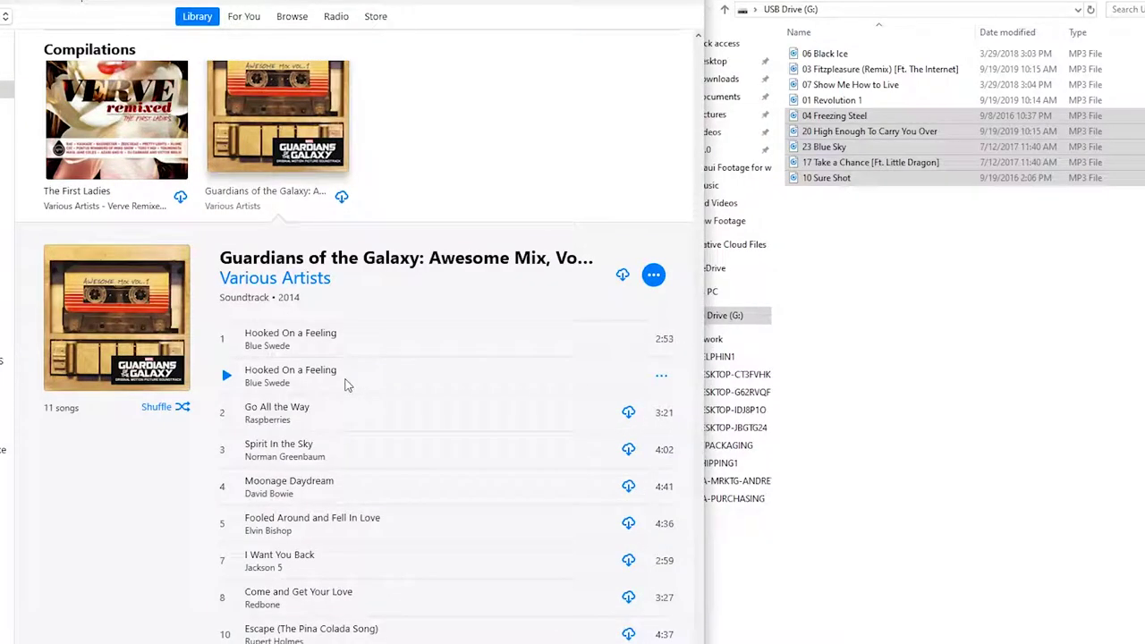
Examine the file details of the second "Hooked On a Feeling" track to check its audio format.
click(351, 381)
right_click(366, 376)
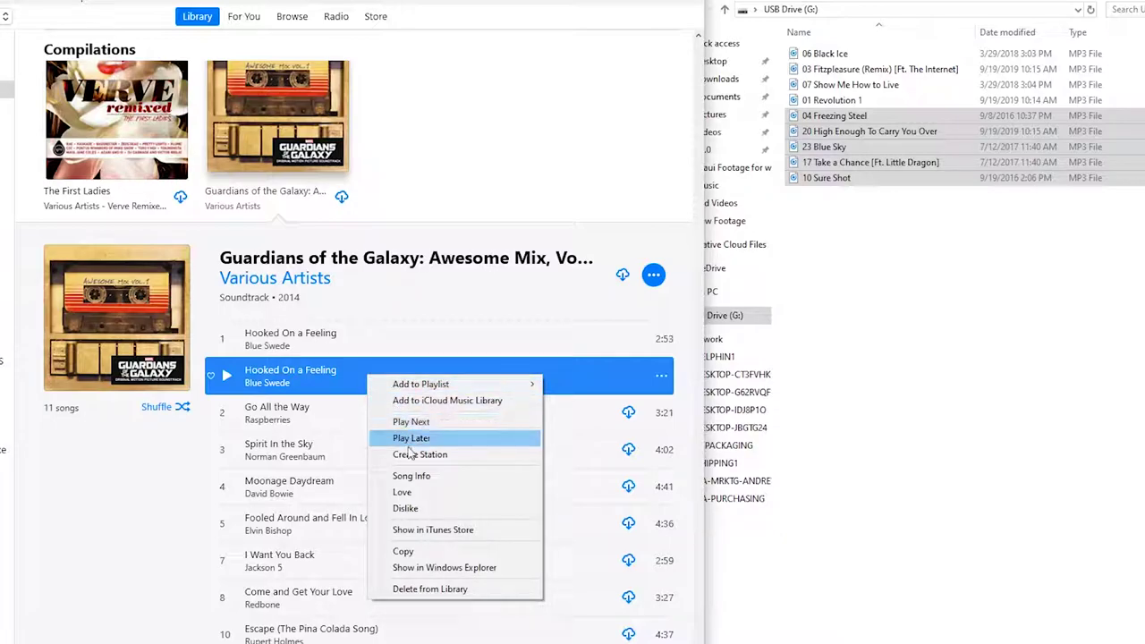
click(411, 474)
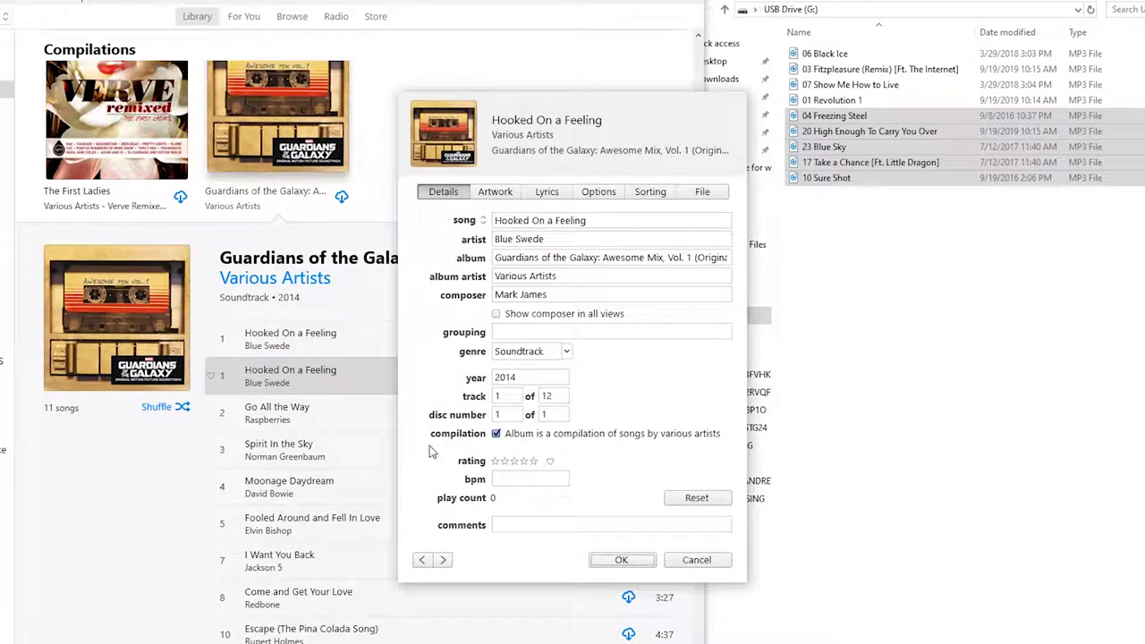
click(702, 194)
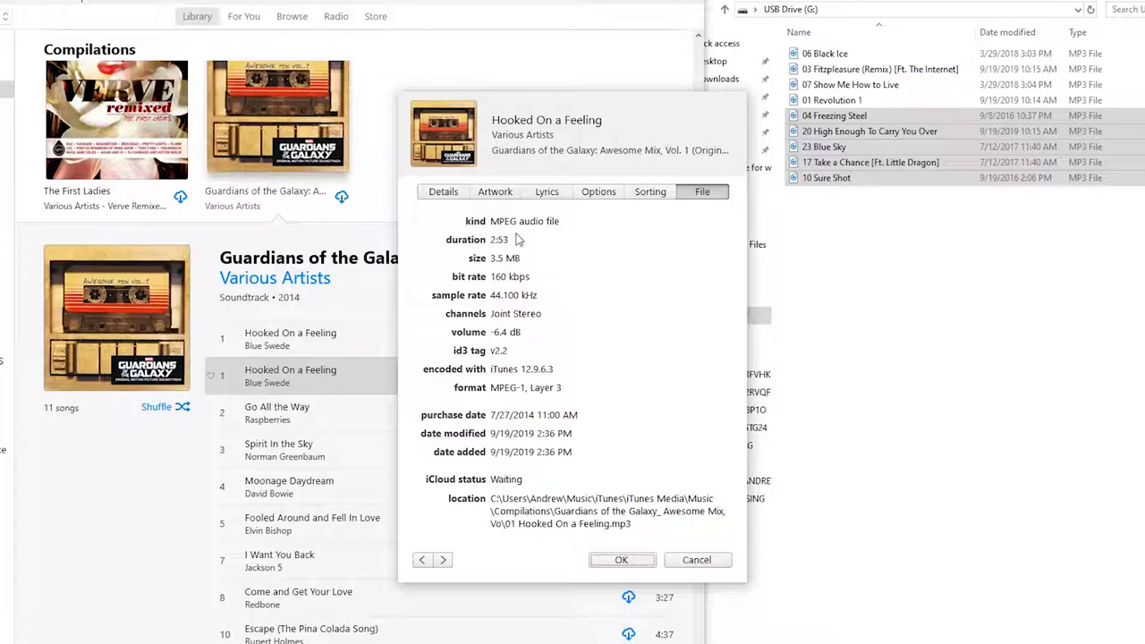
click(621, 559)
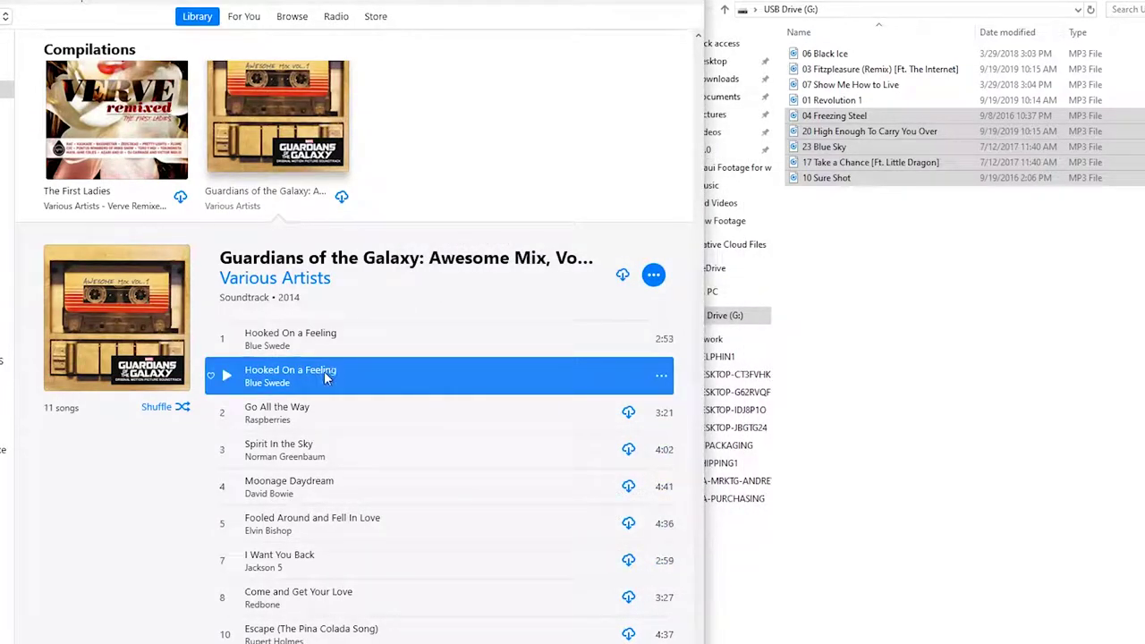
Copy the second "Hooked On a Feeling" track, the MP3 version, to USB Drive (G:).
drag(322, 372, 867, 240)
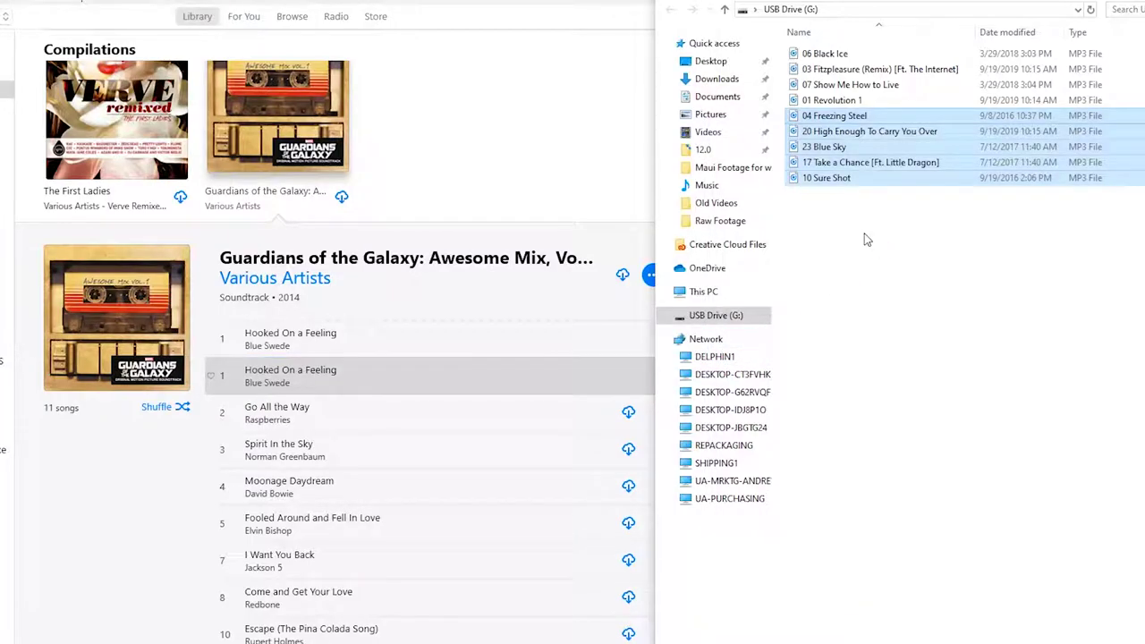